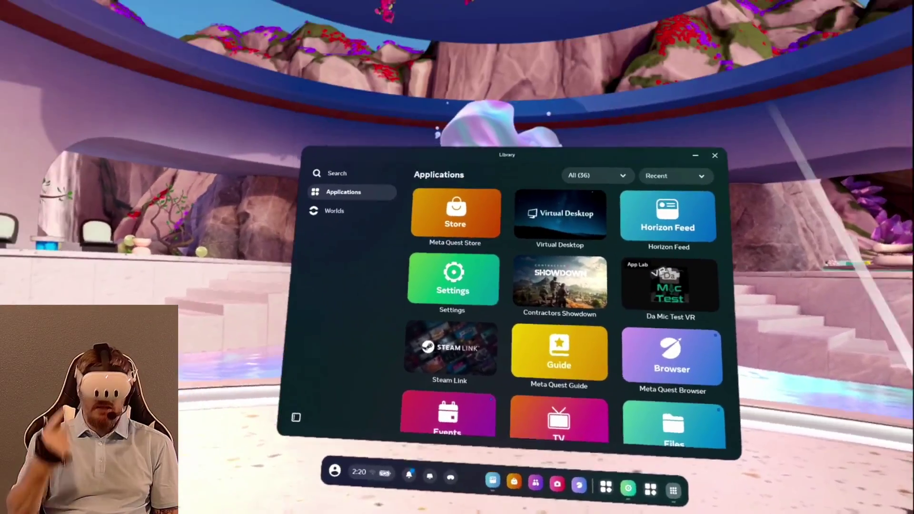
From the Meta button's Quick settings, open the Quest 3 Wi-Fi page listing saved networks.
{"action": "mouse_move", "coordinate": [548, 200]}
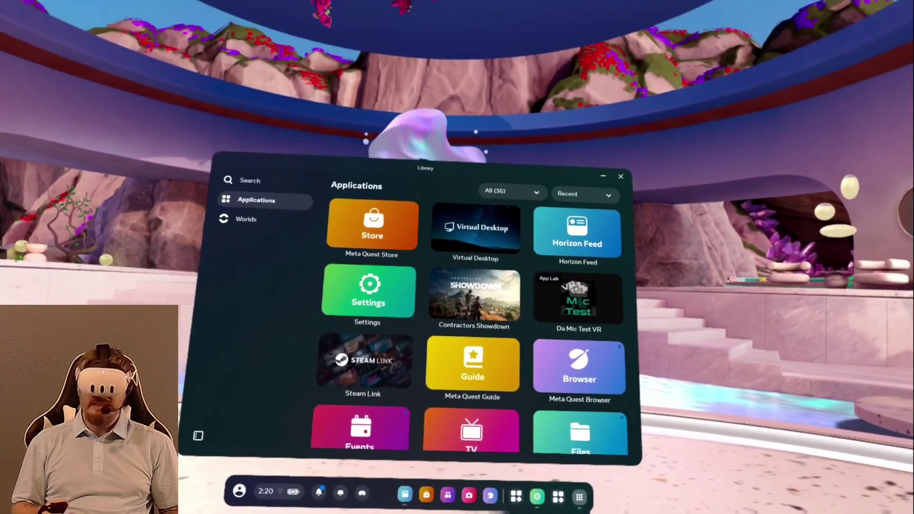
{"action": "key", "text": "super"}
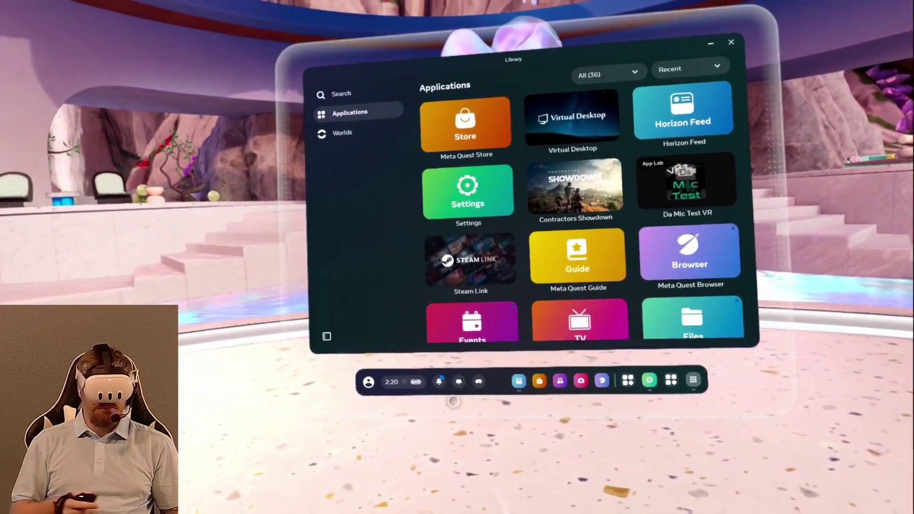
{"action": "left_click", "coordinate": [388, 382]}
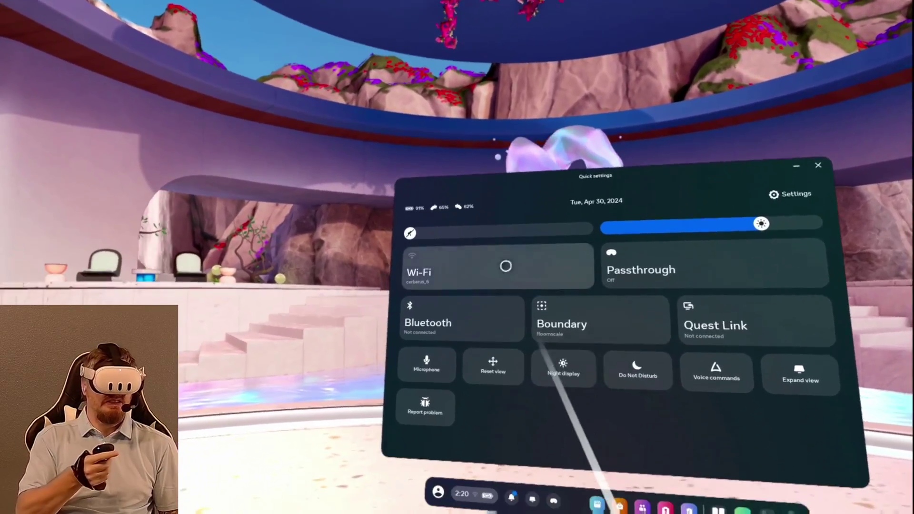
{"action": "left_click", "coordinate": [506, 266]}
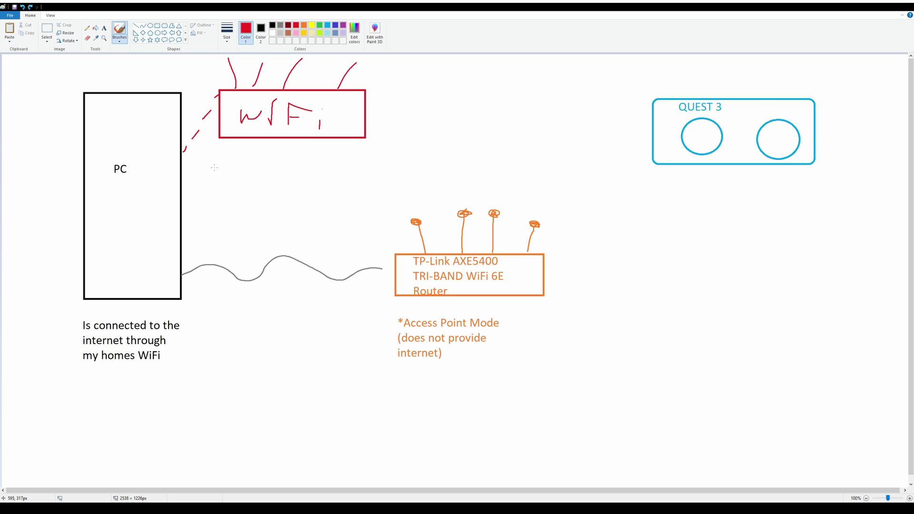
Draw a black antenna on the PC box and red dashes from the PC to the WiFi box.
{"action": "left_click", "coordinate": [273, 25]}
{"action": "mouse_move", "coordinate": [95, 69]}
{"action": "left_mouse_down"}
{"action": "mouse_move", "coordinate": [79, 80]}
{"action": "mouse_move", "coordinate": [97, 71]}
{"action": "mouse_move", "coordinate": [101, 101]}
{"action": "left_mouse_up"}
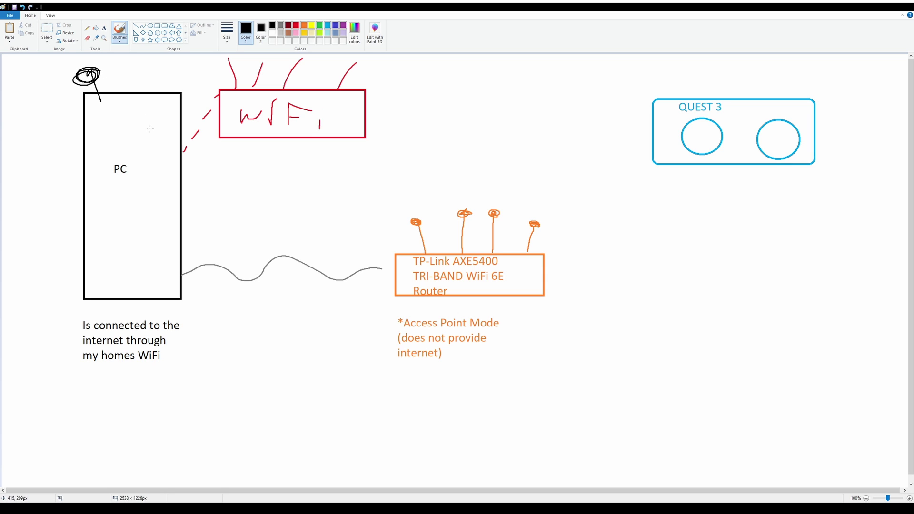
{"action": "left_click", "coordinate": [296, 25]}
{"action": "mouse_move", "coordinate": [184, 151]}
{"action": "left_mouse_down"}
{"action": "mouse_move", "coordinate": [204, 95]}
{"action": "mouse_move", "coordinate": [215, 90]}
{"action": "left_mouse_up"}
Draw green dashes from the WiFi box to a green cloud around the www label.
{"action": "left_click", "coordinate": [319, 25]}
{"action": "mouse_move", "coordinate": [377, 106]}
{"action": "left_mouse_down"}
{"action": "mouse_move", "coordinate": [446, 65]}
{"action": "mouse_move", "coordinate": [473, 71]}
{"action": "mouse_move", "coordinate": [502, 61]}
{"action": "mouse_move", "coordinate": [500, 69]}
{"action": "mouse_move", "coordinate": [520, 58]}
{"action": "left_mouse_up"}
{"action": "mouse_move", "coordinate": [433, 62]}
{"action": "left_mouse_down"}
{"action": "mouse_move", "coordinate": [493, 93]}
{"action": "mouse_move", "coordinate": [533, 55]}
{"action": "mouse_move", "coordinate": [430, 66]}
{"action": "left_mouse_up"}
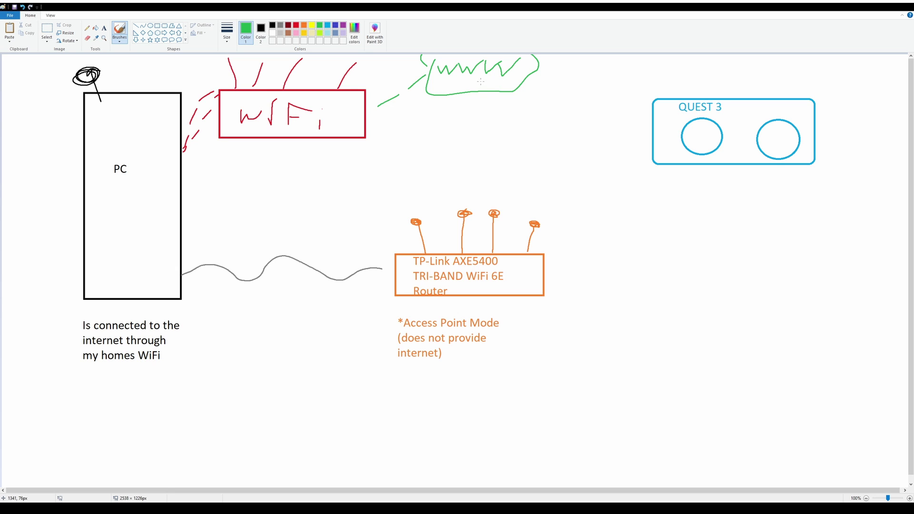
{"action": "mouse_move", "coordinate": [421, 82]}
{"action": "left_mouse_down"}
{"action": "mouse_move", "coordinate": [381, 93]}
{"action": "mouse_move", "coordinate": [395, 98]}
{"action": "mouse_move", "coordinate": [395, 84]}
{"action": "left_mouse_up"}
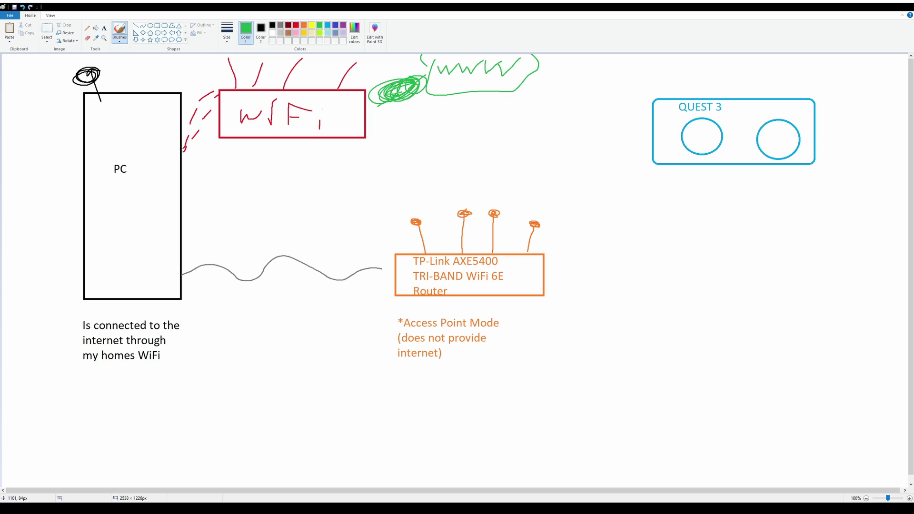
Add a grey arrowhead at the cable's PC end and box the Access Point note in orange.
{"action": "left_click", "coordinate": [280, 25]}
{"action": "mouse_move", "coordinate": [180, 276]}
{"action": "left_mouse_down"}
{"action": "mouse_move", "coordinate": [389, 268]}
{"action": "mouse_move", "coordinate": [368, 282]}
{"action": "mouse_move", "coordinate": [375, 263]}
{"action": "mouse_move", "coordinate": [376, 272]}
{"action": "left_mouse_up"}
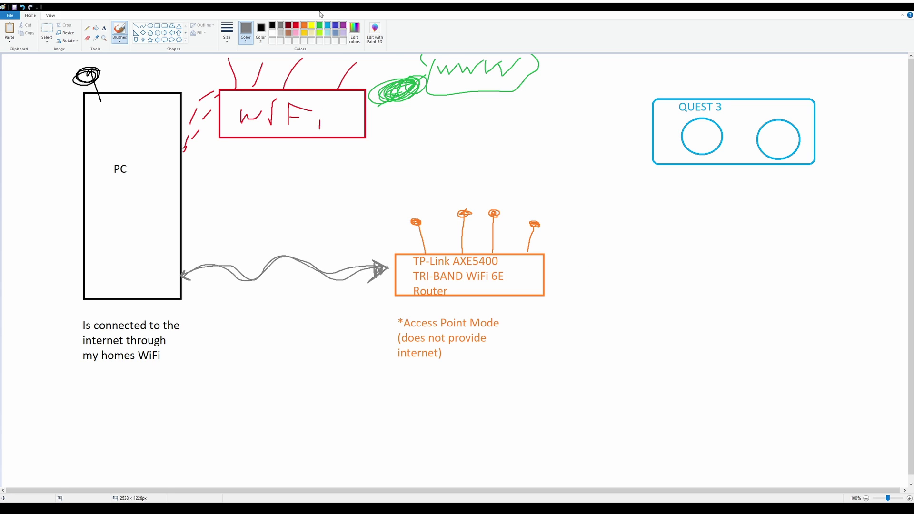
{"action": "left_click", "coordinate": [303, 26]}
{"action": "mouse_move", "coordinate": [389, 314]}
{"action": "left_mouse_down"}
{"action": "mouse_move", "coordinate": [388, 374]}
{"action": "mouse_move", "coordinate": [529, 326]}
{"action": "mouse_move", "coordinate": [458, 306]}
{"action": "mouse_move", "coordinate": [388, 315]}
{"action": "left_mouse_up"}
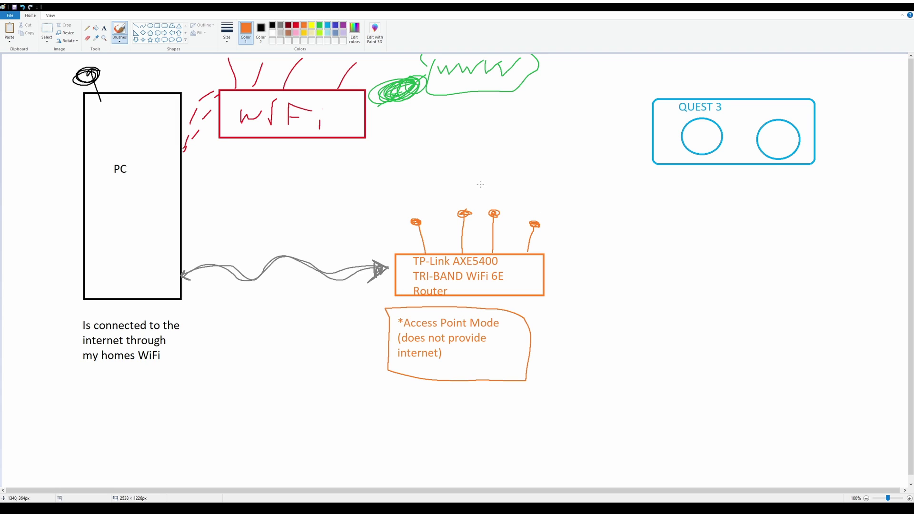
Draw orange router-to-cloud dashes, cross them out in red, and add a second grey cable strand.
{"action": "mouse_move", "coordinate": [480, 184]}
{"action": "left_mouse_down"}
{"action": "mouse_move", "coordinate": [473, 134]}
{"action": "mouse_move", "coordinate": [432, 162]}
{"action": "left_mouse_up"}
{"action": "left_click", "coordinate": [296, 25]}
{"action": "left_click_drag", "start_coordinate": [445, 120], "coordinate": [504, 171]}
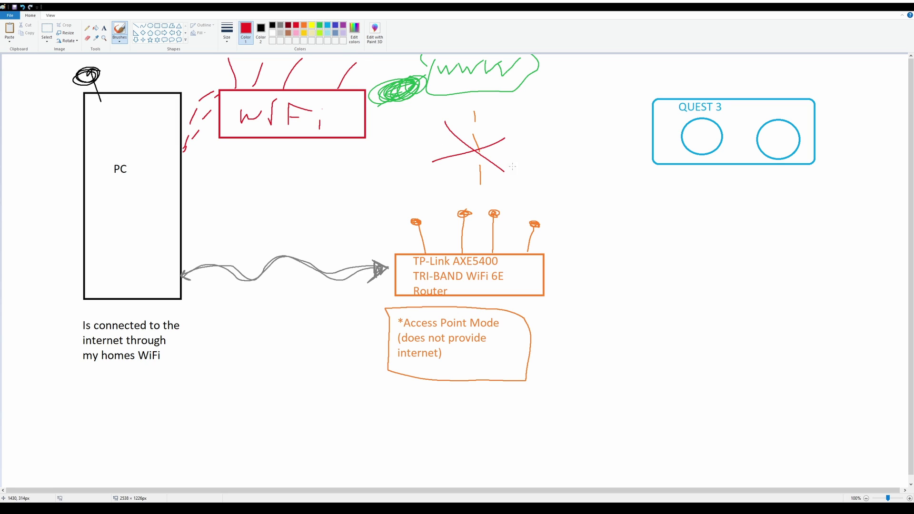
{"action": "left_click", "coordinate": [280, 25]}
{"action": "mouse_move", "coordinate": [376, 270]}
{"action": "left_mouse_down"}
{"action": "mouse_move", "coordinate": [286, 260]}
{"action": "mouse_move", "coordinate": [240, 277]}
{"action": "mouse_move", "coordinate": [183, 266]}
{"action": "mouse_move", "coordinate": [205, 285]}
{"action": "mouse_move", "coordinate": [196, 262]}
{"action": "mouse_move", "coordinate": [191, 270]}
{"action": "left_mouse_up"}
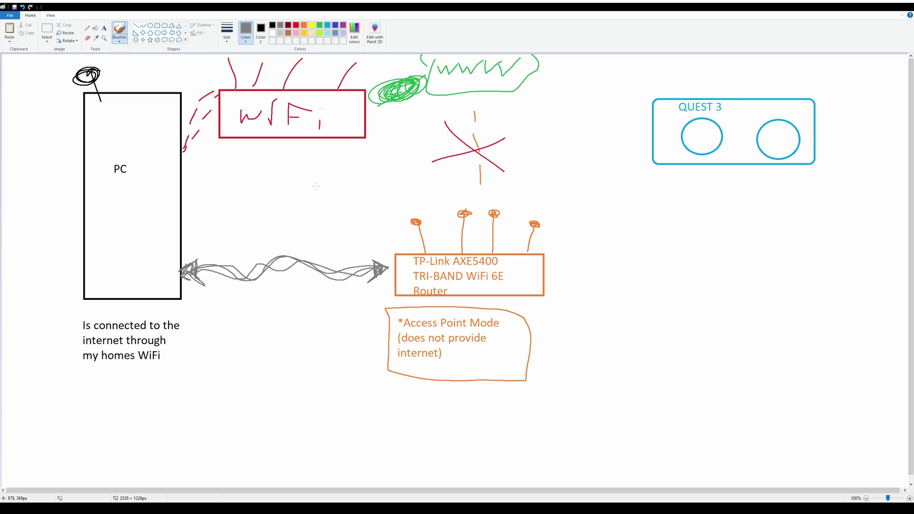
Draw a turquoise dashed link from the Quest 3 to the WiFi box.
{"action": "left_click", "coordinate": [327, 25]}
{"action": "left_click_drag", "start_coordinate": [641, 136], "coordinate": [595, 128]}
{"action": "left_click_drag", "start_coordinate": [558, 128], "coordinate": [501, 119]}
{"action": "mouse_move", "coordinate": [446, 124]}
{"action": "left_mouse_down"}
{"action": "mouse_move", "coordinate": [350, 120]}
{"action": "mouse_move", "coordinate": [363, 110]}
{"action": "left_mouse_up"}
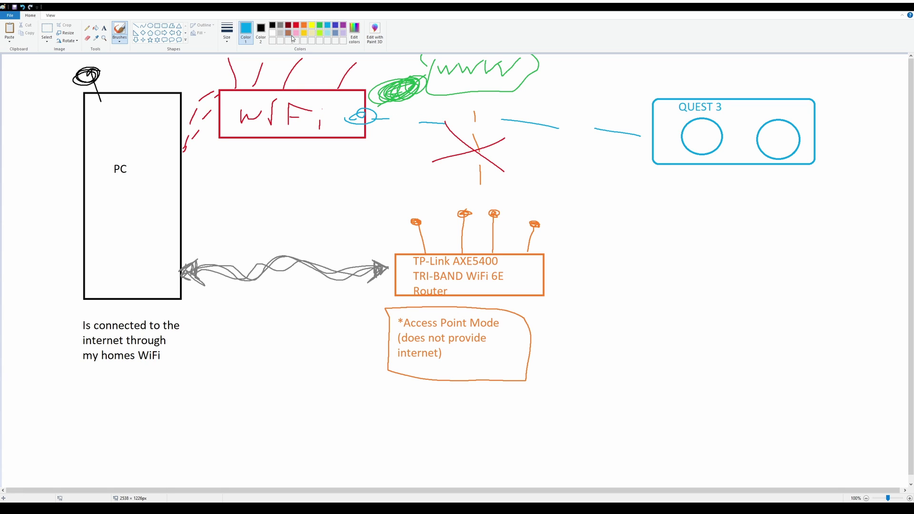
Cross out the Quest link with a red X and relabel the box 'WiFi 6'.
{"action": "left_click", "coordinate": [296, 26]}
{"action": "left_click_drag", "start_coordinate": [541, 96], "coordinate": [471, 138]}
{"action": "left_click_drag", "start_coordinate": [473, 100], "coordinate": [531, 143]}
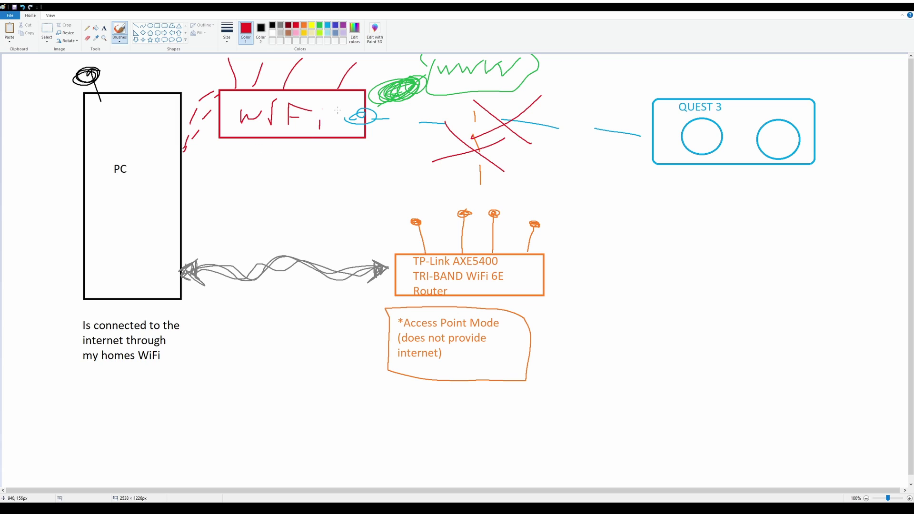
{"action": "mouse_move", "coordinate": [343, 108]}
{"action": "left_mouse_down"}
{"action": "mouse_move", "coordinate": [339, 127]}
{"action": "mouse_move", "coordinate": [337, 119]}
{"action": "left_mouse_up"}
Draw a light-blue dashed Quest-to-router link, outline both, and mark small X's on the WiFi box and cloud.
{"action": "left_click", "coordinate": [327, 26]}
{"action": "mouse_move", "coordinate": [687, 169]}
{"action": "left_mouse_down"}
{"action": "mouse_move", "coordinate": [688, 187]}
{"action": "mouse_move", "coordinate": [629, 247]}
{"action": "mouse_move", "coordinate": [553, 270]}
{"action": "mouse_move", "coordinate": [580, 276]}
{"action": "left_mouse_up"}
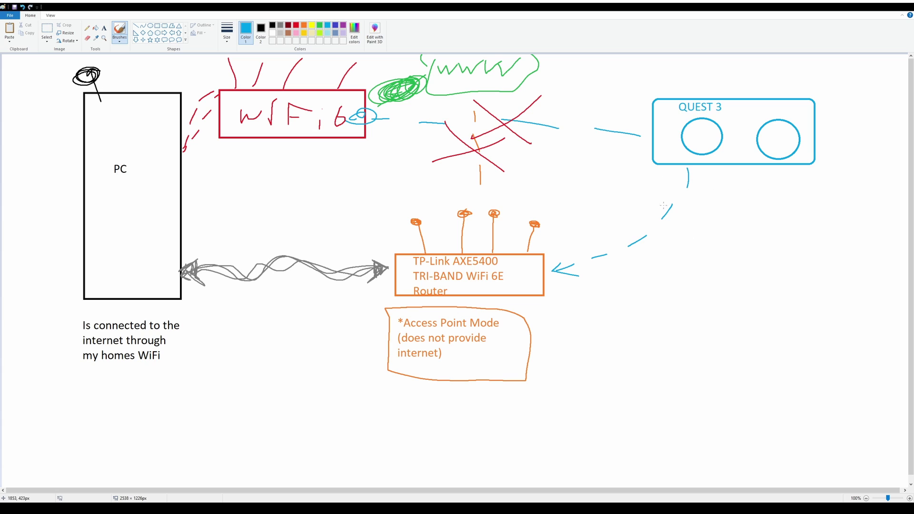
{"action": "mouse_move", "coordinate": [676, 78]}
{"action": "left_mouse_down"}
{"action": "mouse_move", "coordinate": [482, 191]}
{"action": "mouse_move", "coordinate": [376, 231]}
{"action": "mouse_move", "coordinate": [372, 394]}
{"action": "mouse_move", "coordinate": [785, 410]}
{"action": "mouse_move", "coordinate": [881, 164]}
{"action": "mouse_move", "coordinate": [787, 77]}
{"action": "mouse_move", "coordinate": [675, 77]}
{"action": "left_mouse_up"}
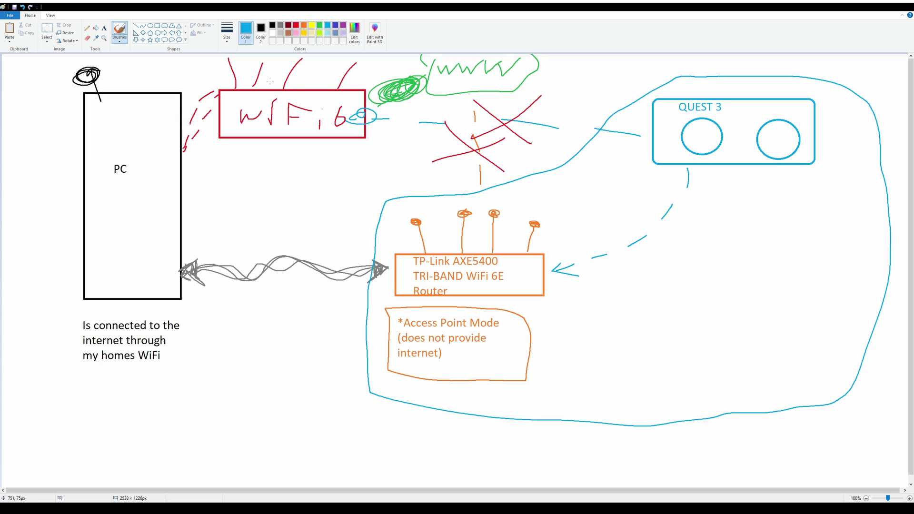
{"action": "mouse_move", "coordinate": [273, 77]}
{"action": "left_mouse_down"}
{"action": "mouse_move", "coordinate": [281, 84]}
{"action": "mouse_move", "coordinate": [273, 84]}
{"action": "left_mouse_up"}
{"action": "left_click_drag", "start_coordinate": [429, 58], "coordinate": [430, 65]}
Mark the cable and router with blue X's, write 'NO updates' under Quest 3, and line it to WiFi 6.
{"action": "mouse_move", "coordinate": [283, 285]}
{"action": "left_mouse_down"}
{"action": "mouse_move", "coordinate": [262, 297]}
{"action": "mouse_move", "coordinate": [273, 300]}
{"action": "left_mouse_up"}
{"action": "mouse_move", "coordinate": [555, 292]}
{"action": "left_mouse_down"}
{"action": "mouse_move", "coordinate": [545, 293]}
{"action": "mouse_move", "coordinate": [555, 298]}
{"action": "left_mouse_up"}
{"action": "left_click_drag", "start_coordinate": [726, 196], "coordinate": [760, 182]}
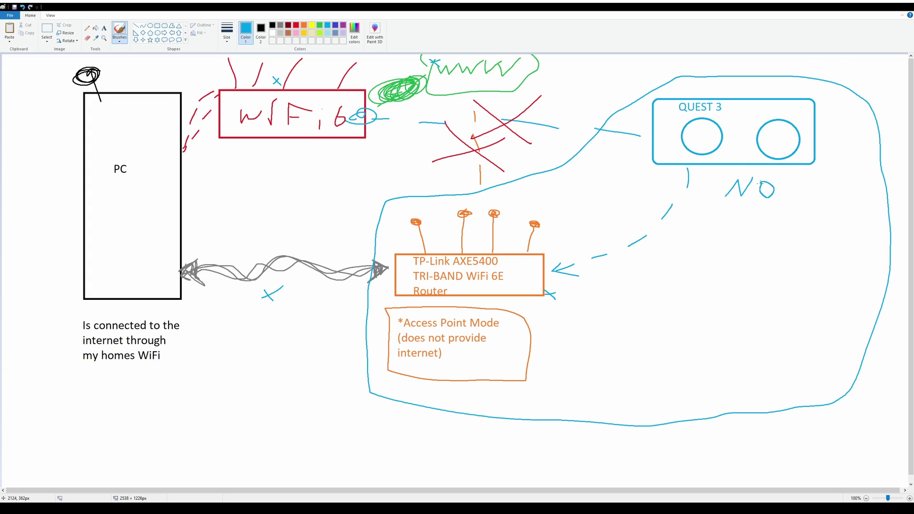
{"action": "mouse_move", "coordinate": [707, 218]}
{"action": "left_mouse_down"}
{"action": "mouse_move", "coordinate": [733, 212]}
{"action": "mouse_move", "coordinate": [725, 226]}
{"action": "mouse_move", "coordinate": [758, 208]}
{"action": "mouse_move", "coordinate": [752, 233]}
{"action": "mouse_move", "coordinate": [790, 238]}
{"action": "mouse_move", "coordinate": [807, 224]}
{"action": "mouse_move", "coordinate": [832, 233]}
{"action": "left_mouse_up"}
{"action": "left_click_drag", "start_coordinate": [850, 212], "coordinate": [845, 240]}
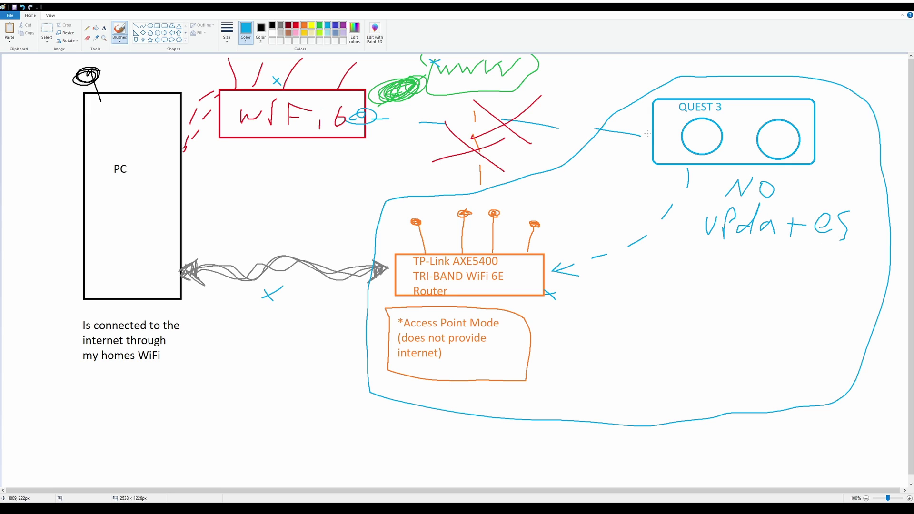
{"action": "mouse_move", "coordinate": [646, 135]}
{"action": "left_mouse_down"}
{"action": "mouse_move", "coordinate": [374, 176]}
{"action": "mouse_move", "coordinate": [275, 156]}
{"action": "mouse_move", "coordinate": [276, 147]}
{"action": "mouse_move", "coordinate": [285, 152]}
{"action": "left_mouse_up"}
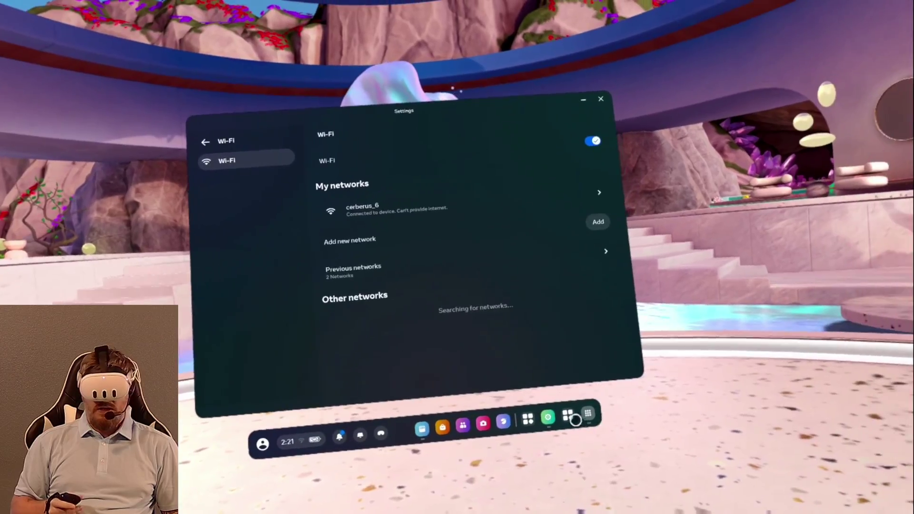
Close the Wi-Fi settings panel to return to the home environment.
{"action": "left_click", "coordinate": [601, 98]}
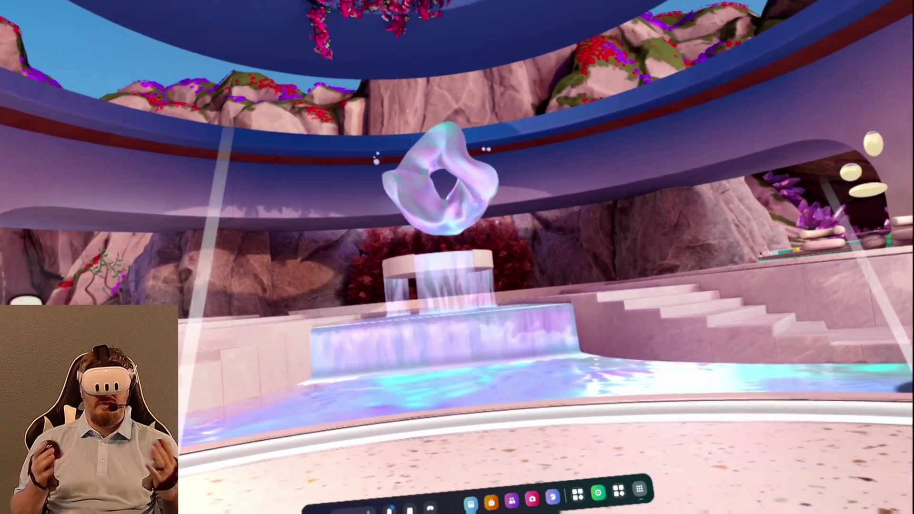
From the app library, disconnect from the streaming PC, then go via Games to the Computers list.
{"action": "left_click", "coordinate": [640, 489]}
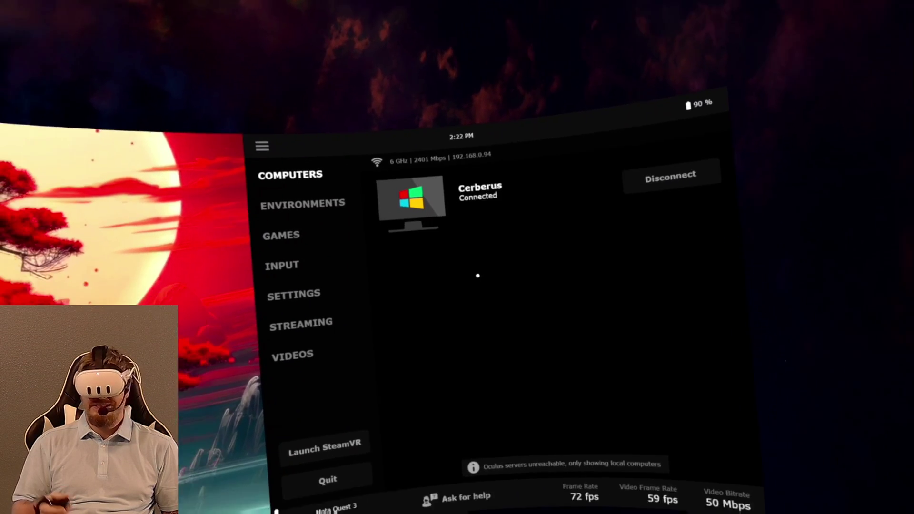
{"action": "left_click", "coordinate": [670, 177]}
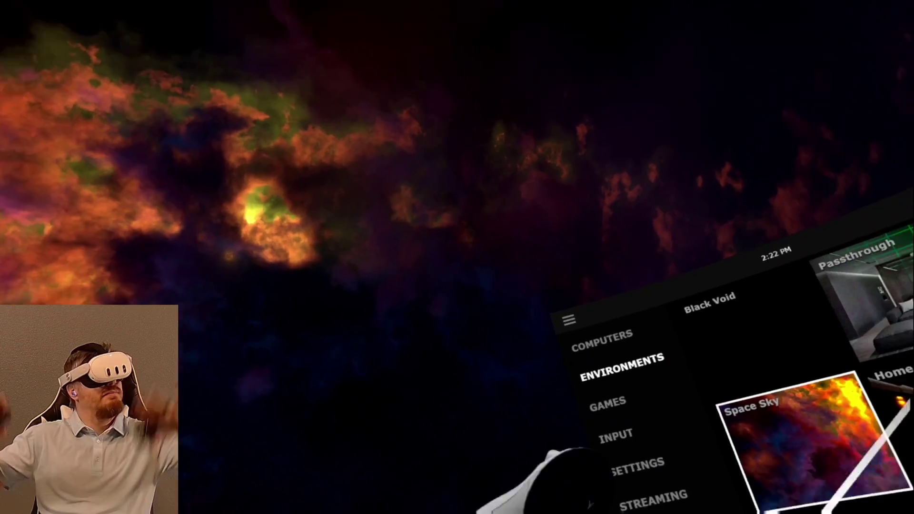
{"action": "scroll", "coordinate": [562, 286], "scroll_direction": "down", "scroll_amount": 5}
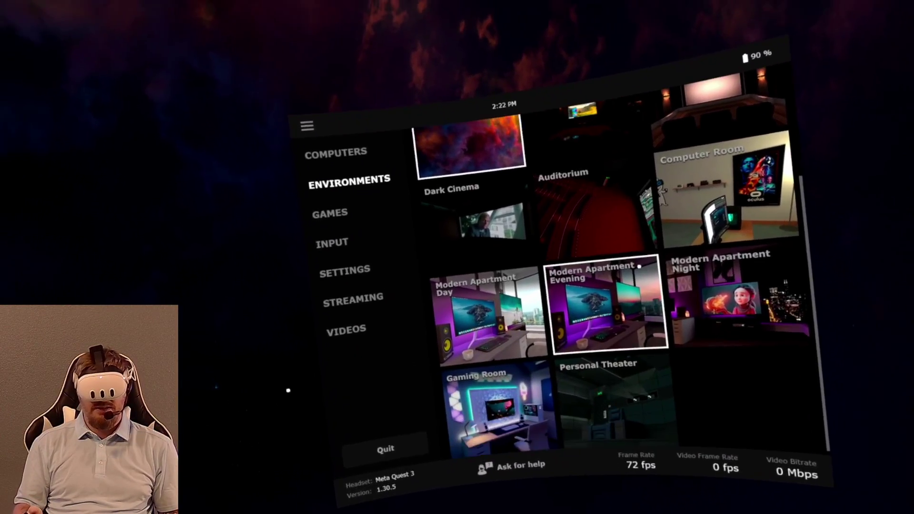
{"action": "scroll", "coordinate": [727, 328], "scroll_direction": "up", "scroll_amount": 5}
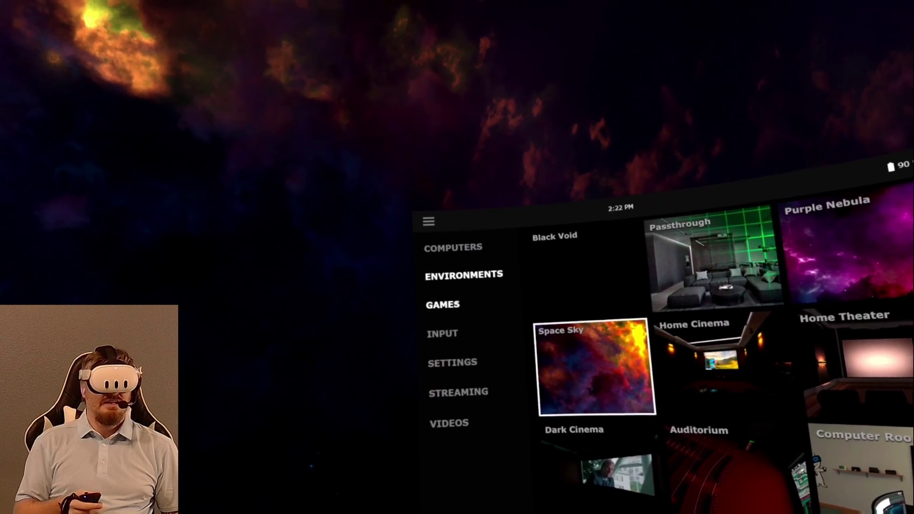
{"action": "left_click", "coordinate": [449, 304]}
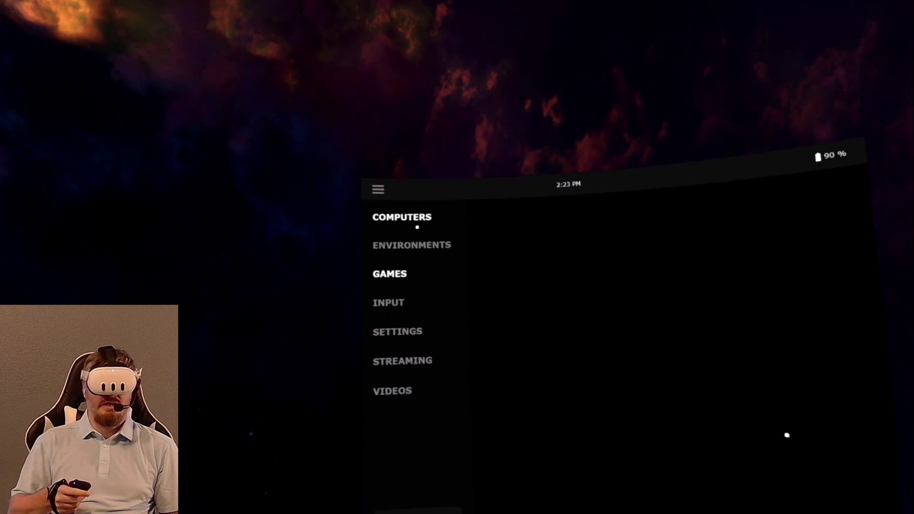
{"action": "left_click", "coordinate": [379, 214]}
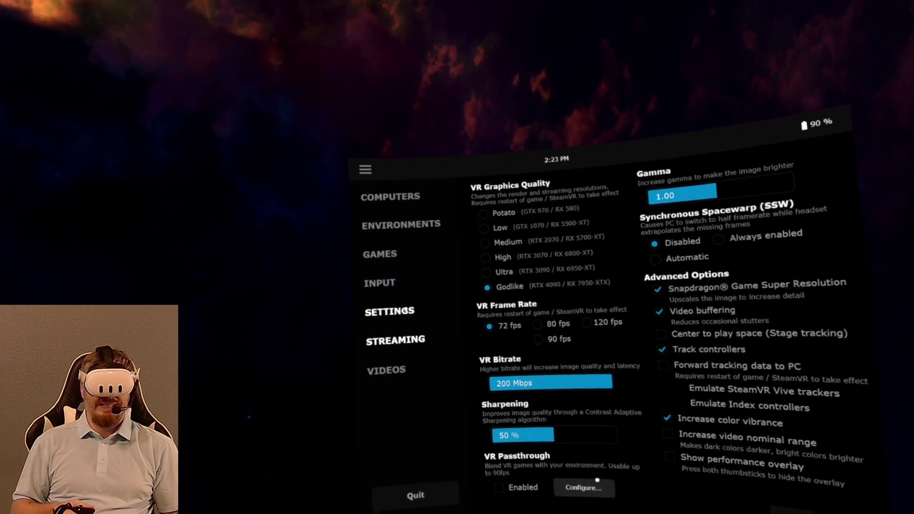
View the Settings page, then reconnect to Cerberus from the Computers list.
{"action": "left_click", "coordinate": [391, 287]}
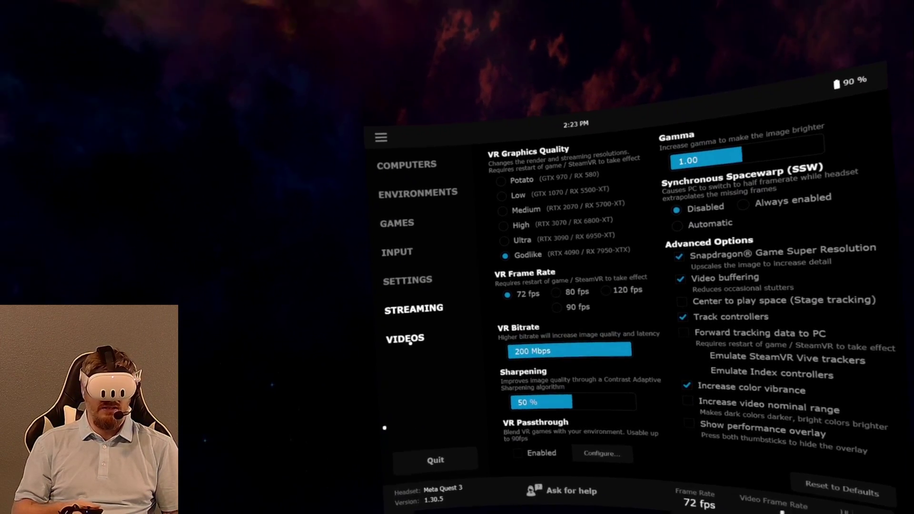
{"action": "left_click", "coordinate": [416, 187]}
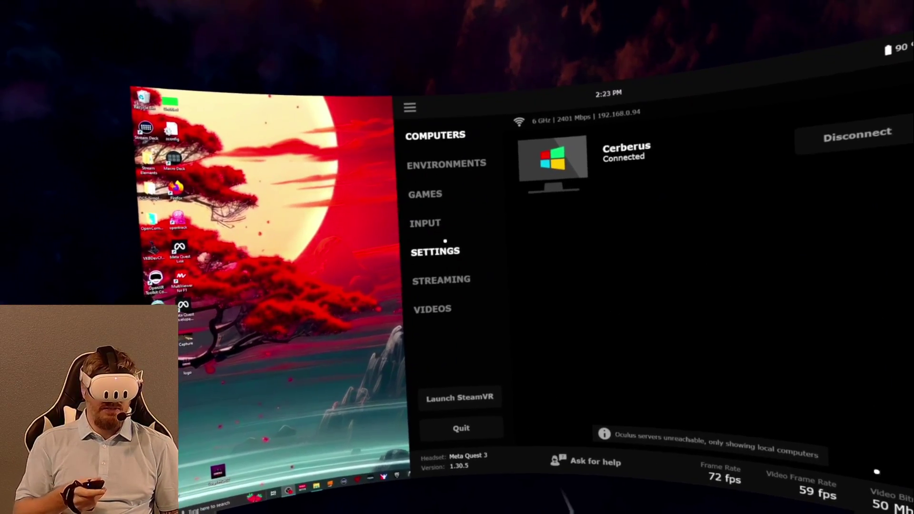
Open the Settings page, bringing up the Streamer's Accounts page on the desktop.
{"action": "left_click", "coordinate": [442, 249]}
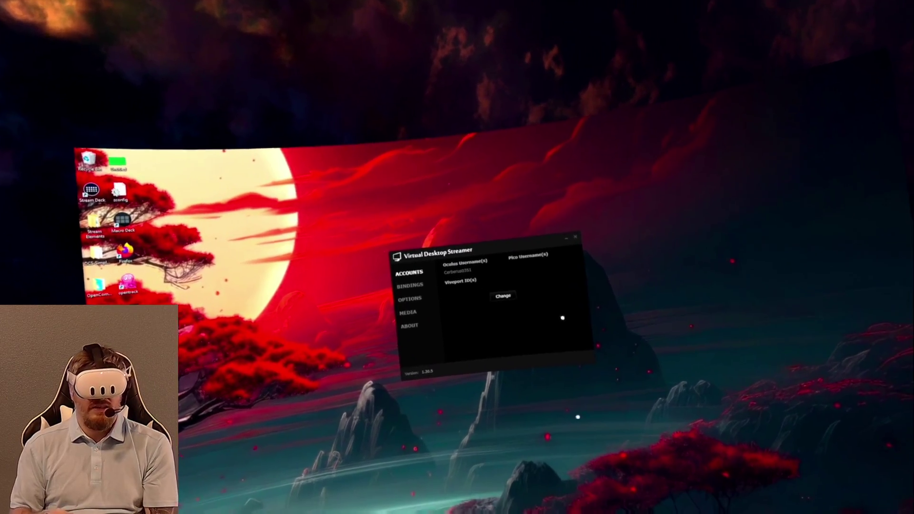
Show the Games library, then hide the menu to view the Streamer's Bindings and Options pages.
{"action": "left_click", "coordinate": [435, 265]}
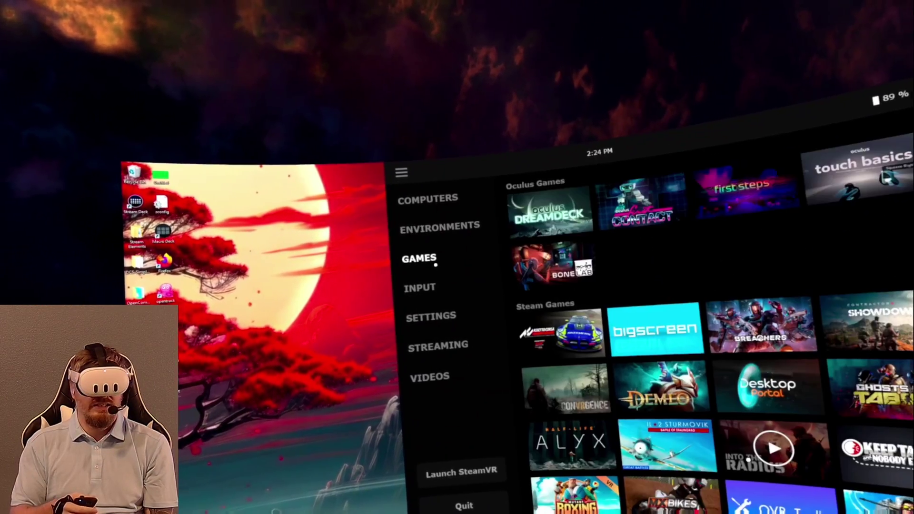
{"action": "mouse_move", "coordinate": [498, 153]}
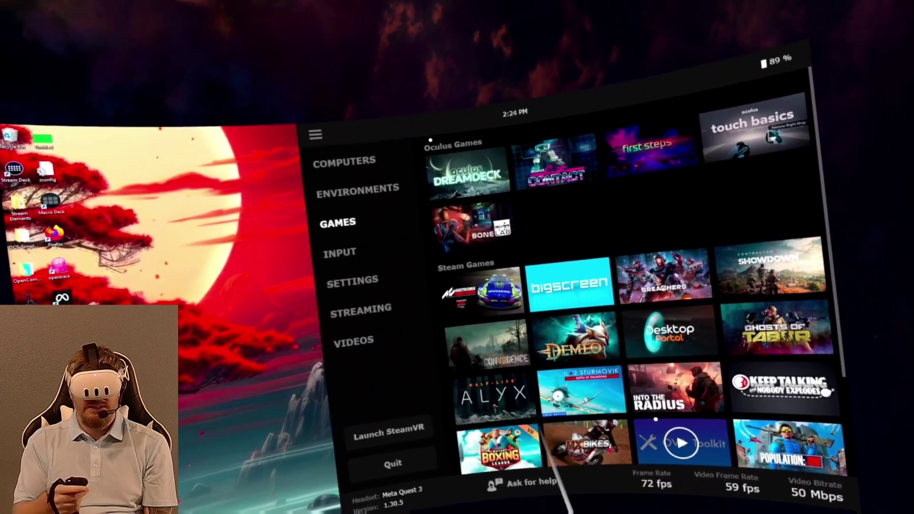
{"action": "scroll", "coordinate": [534, 367], "scroll_direction": "up", "scroll_amount": 5}
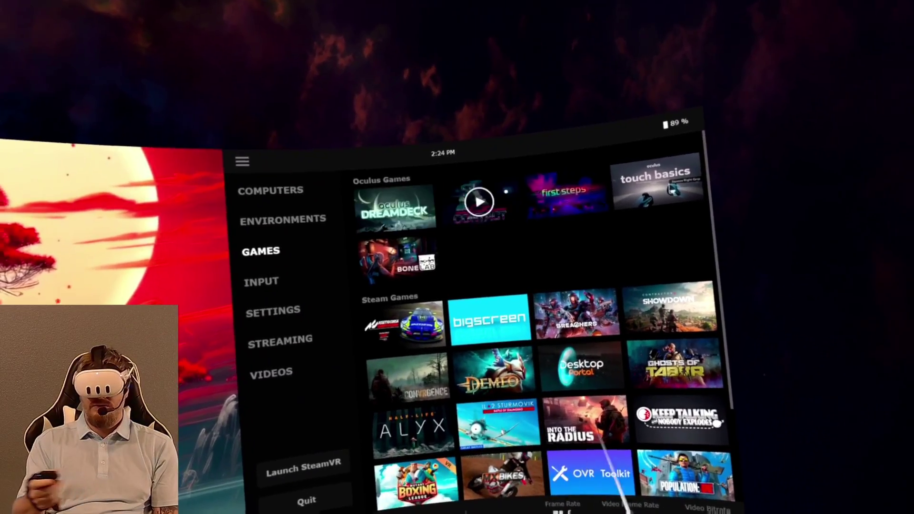
{"action": "key", "text": "Escape"}
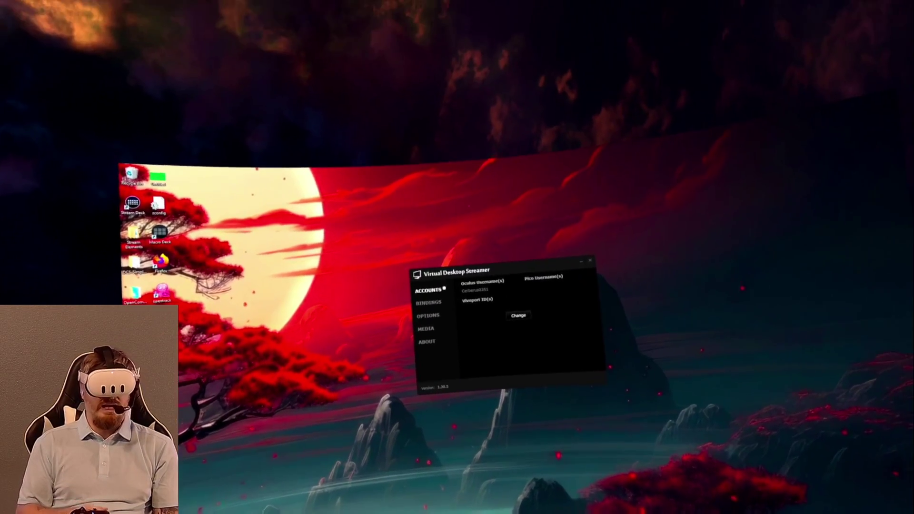
{"action": "left_click", "coordinate": [442, 302]}
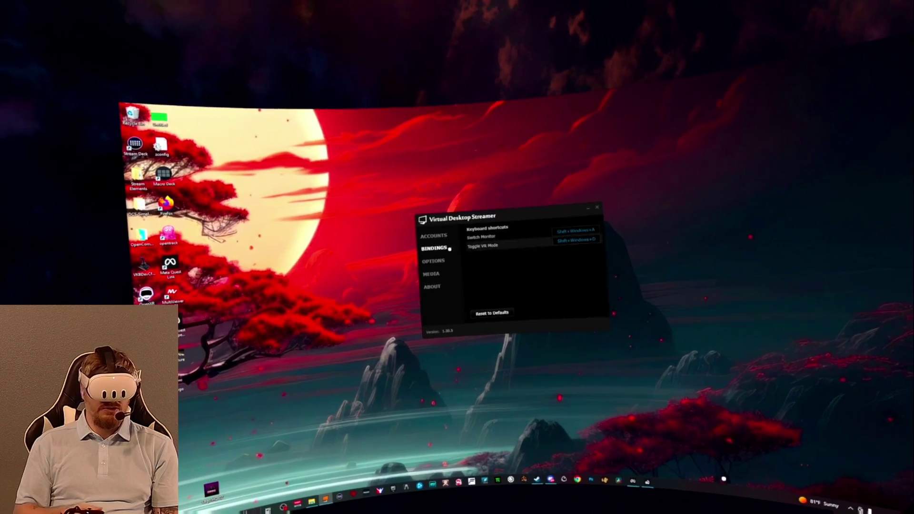
{"action": "left_click", "coordinate": [433, 261]}
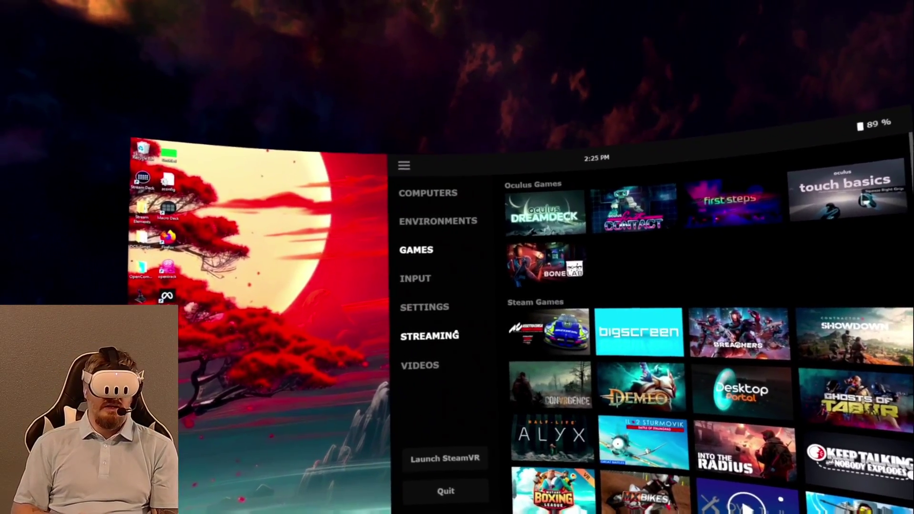
{"action": "left_click", "coordinate": [438, 281]}
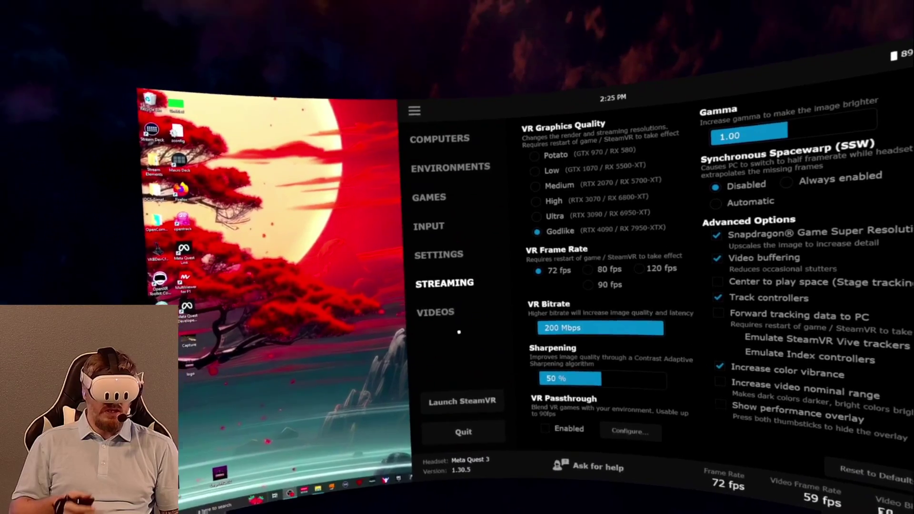
{"action": "left_click", "coordinate": [376, 166]}
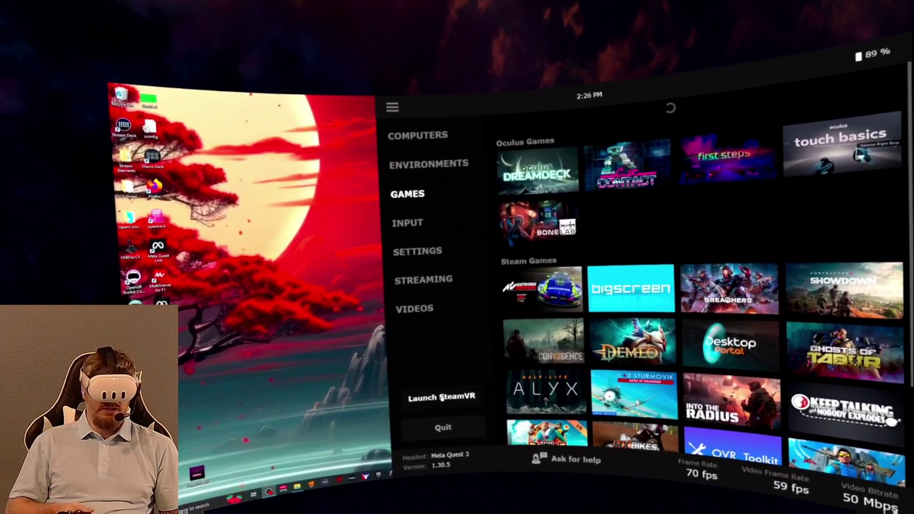
Launch SteamVR from the Virtual Desktop menu to bring up the Steam dashboard.
{"action": "left_click", "coordinate": [442, 397]}
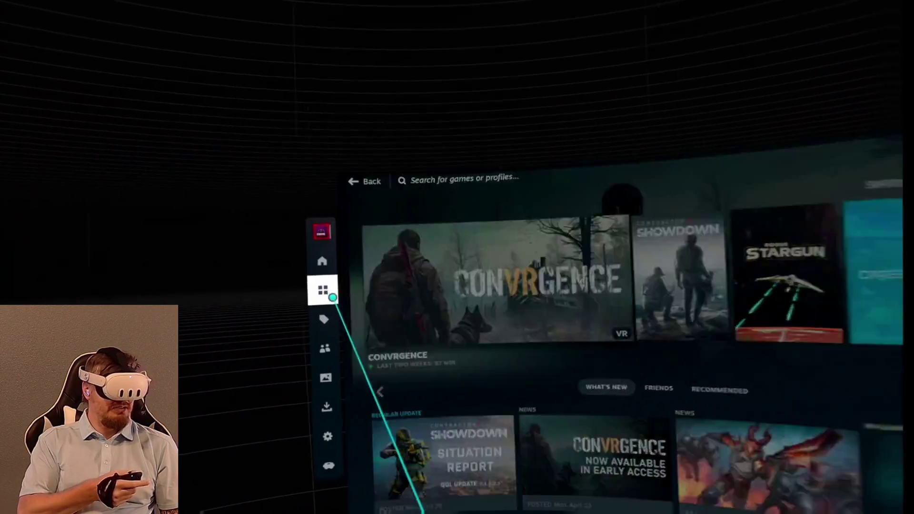
Find SteamVR Home in the VR game library and play it.
{"action": "left_click", "coordinate": [383, 300]}
{"action": "scroll", "coordinate": [511, 288], "scroll_direction": "down", "scroll_amount": 10}
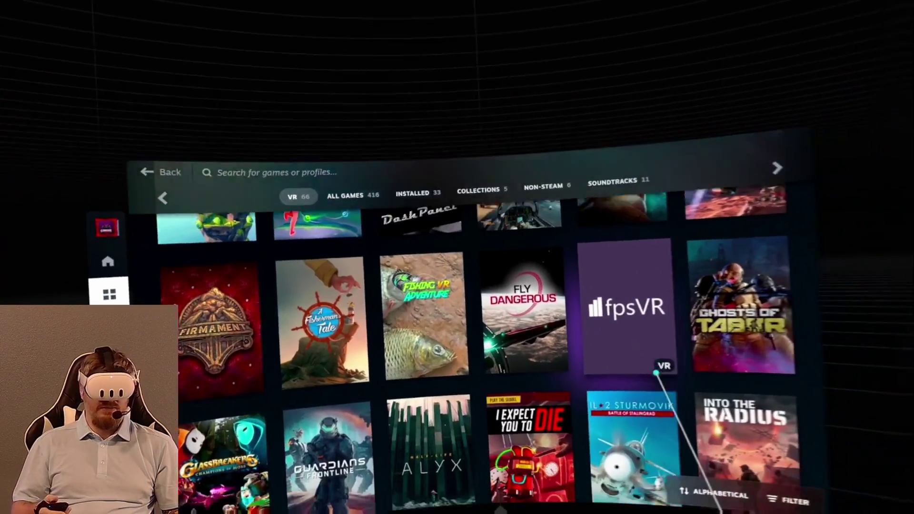
{"action": "scroll", "coordinate": [607, 353], "scroll_direction": "down", "scroll_amount": 5}
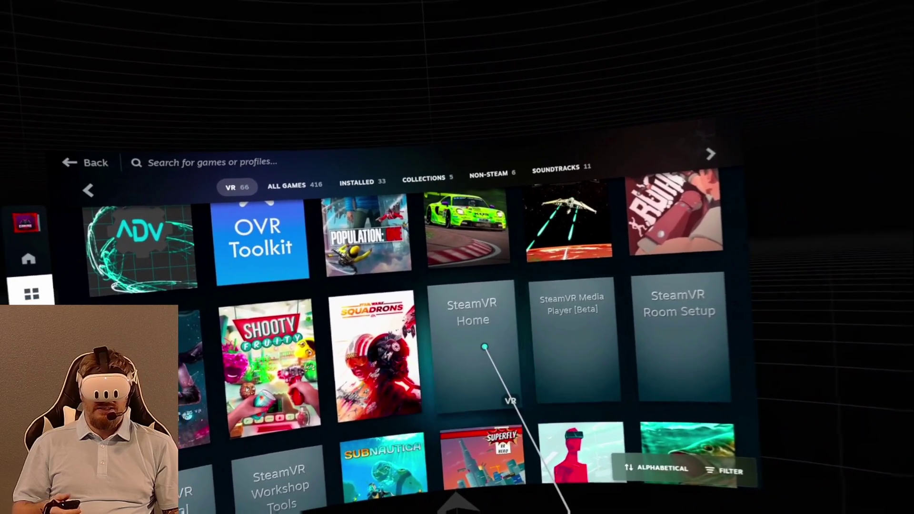
{"action": "left_click", "coordinate": [485, 347]}
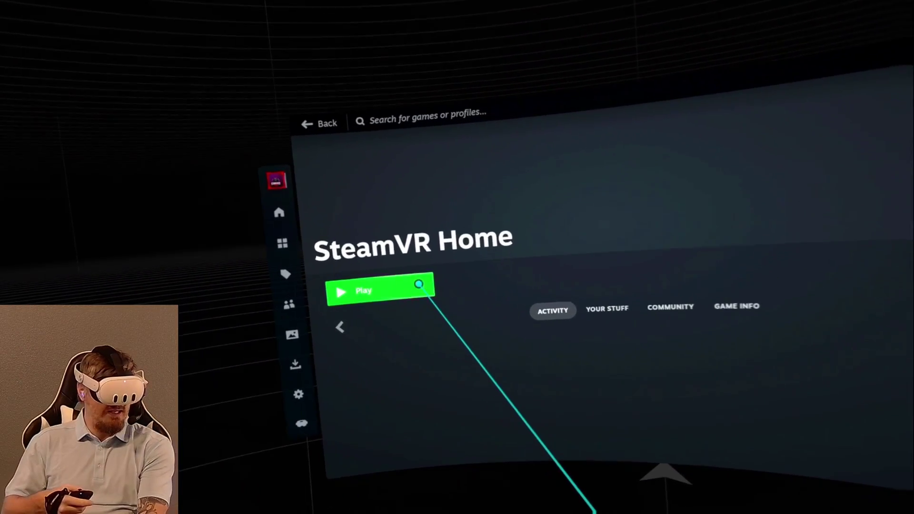
{"action": "left_click", "coordinate": [419, 284]}
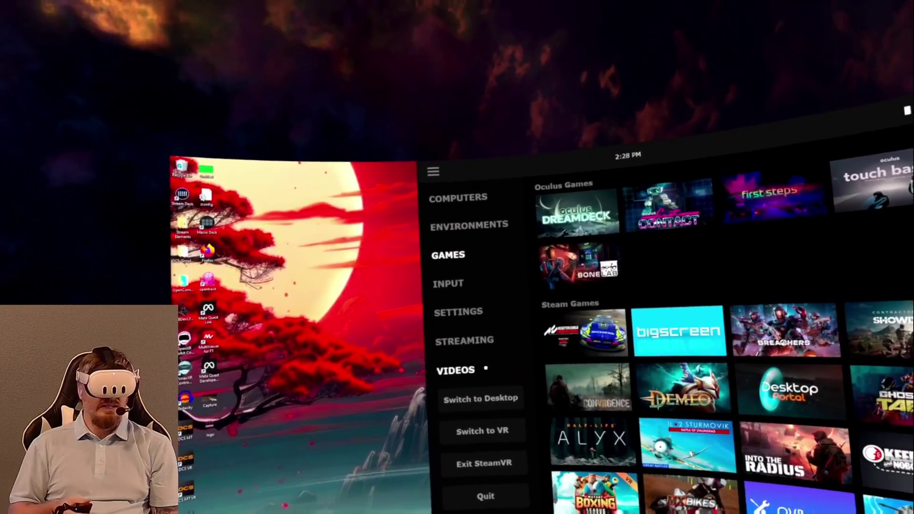
Use the Virtual Desktop Streaming menu to switch the view to the PC desktop.
{"action": "left_click", "coordinate": [432, 347]}
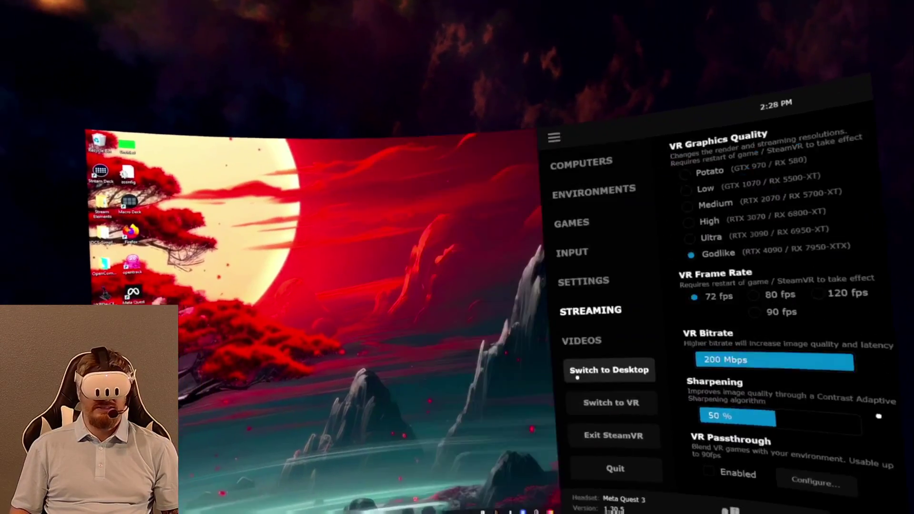
{"action": "left_click", "coordinate": [304, 427]}
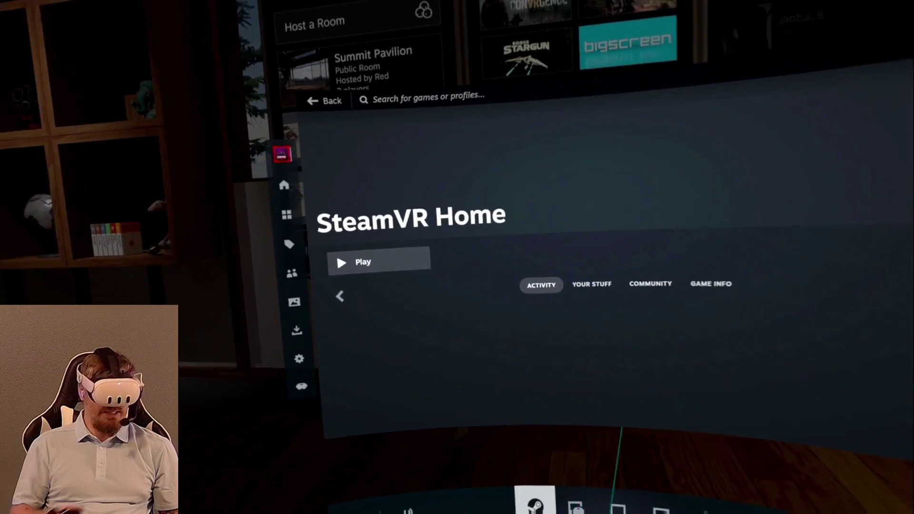
Go back to the SteamVR library grid of 66 VR titles.
{"action": "left_click", "coordinate": [399, 250]}
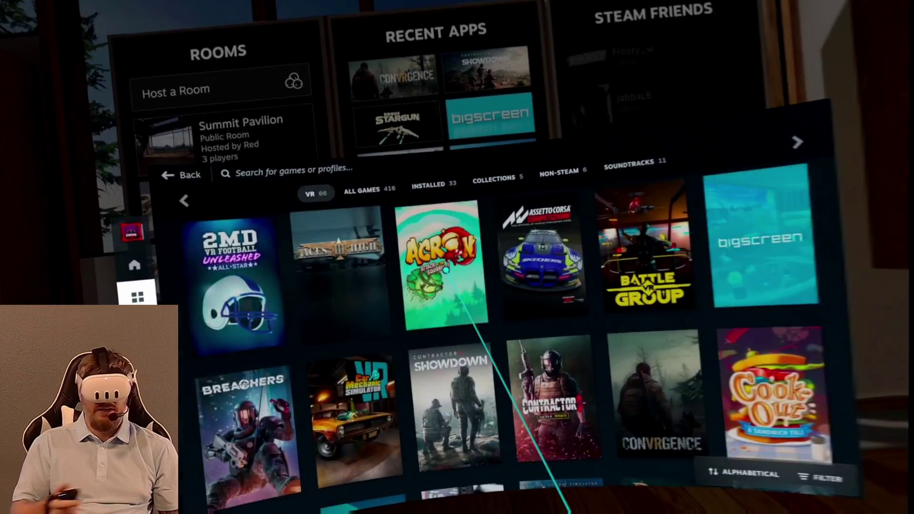